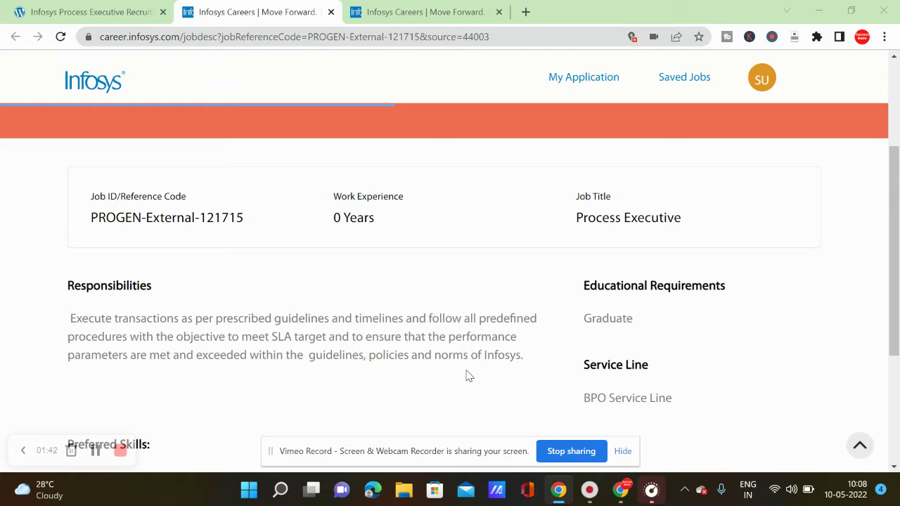
scroll(465, 376, "down", 2)
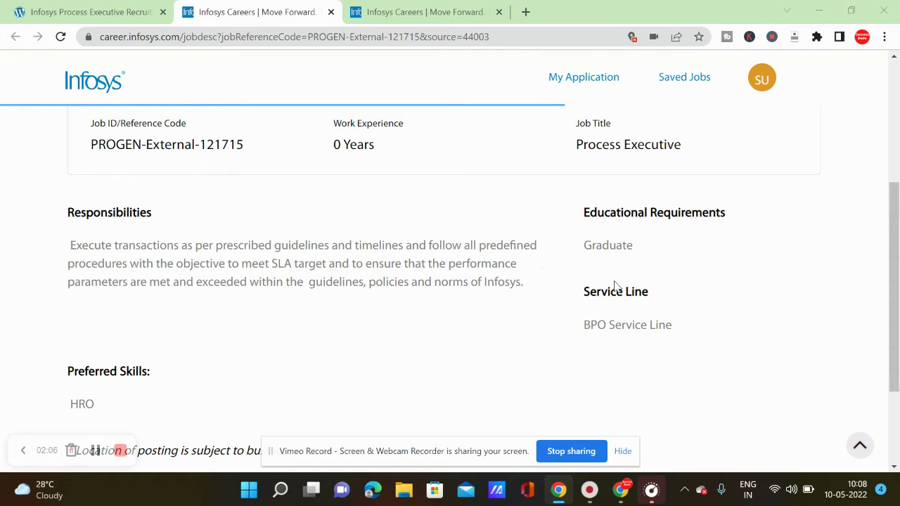
scroll(616, 287, "down", 1)
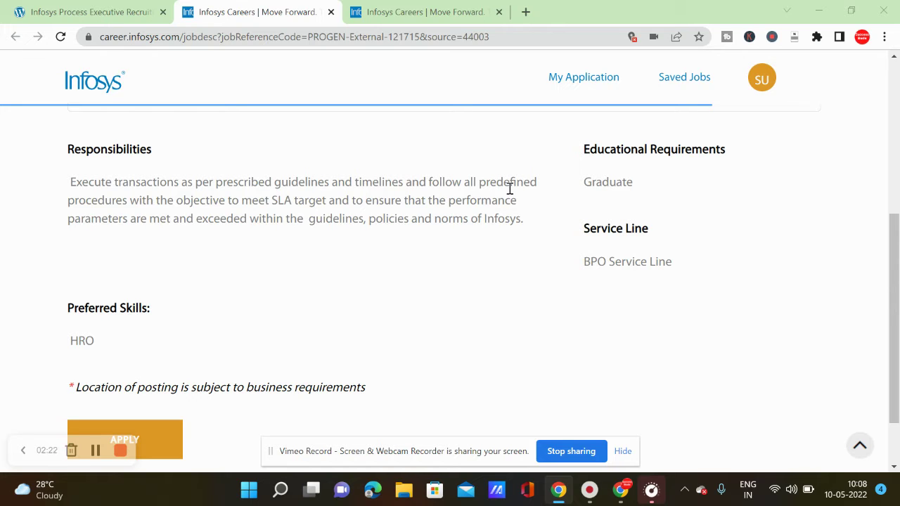
scroll(510, 189, "down", 1)
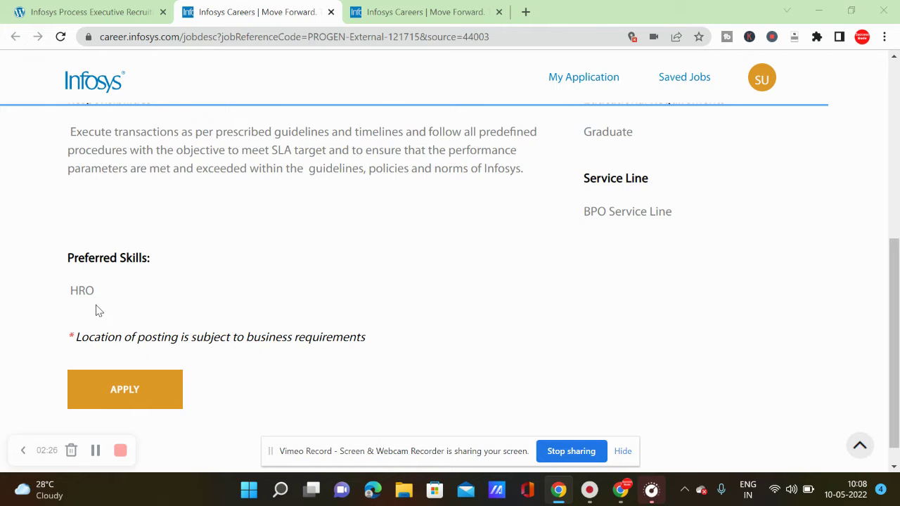
scroll(181, 328, "down", 1)
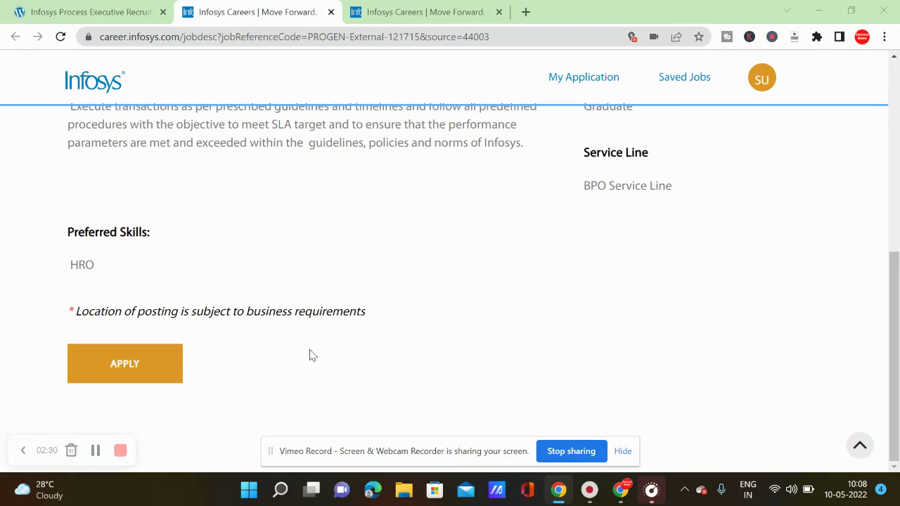
Start the job application and enter country code 91.
left_click(140, 367)
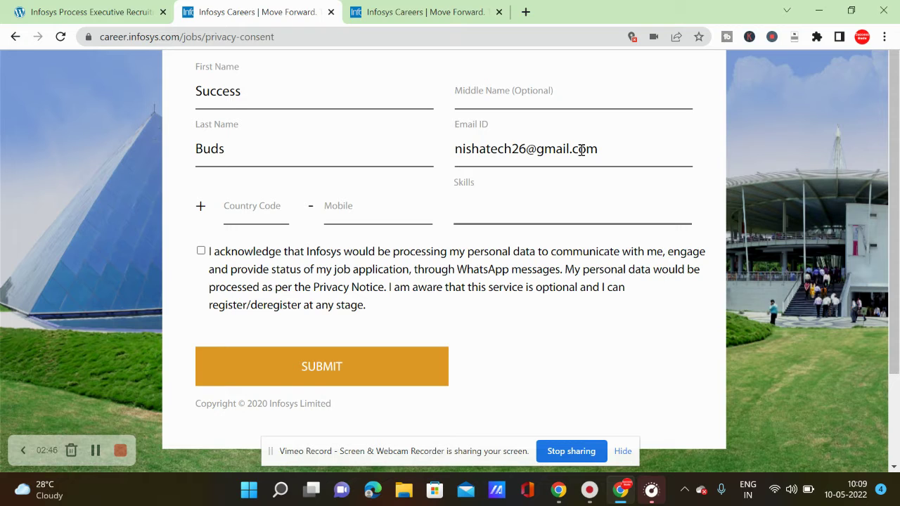
left_click(258, 207)
type("98")
key("BackSpace")
type("1")
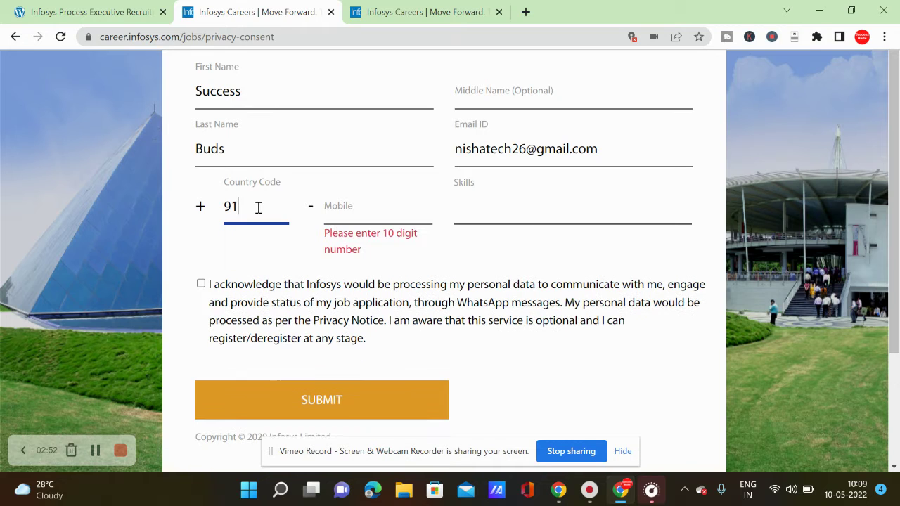
Enter the applicant's ten-digit mobile number and type 'ms office' as a skill.
left_click(331, 214)
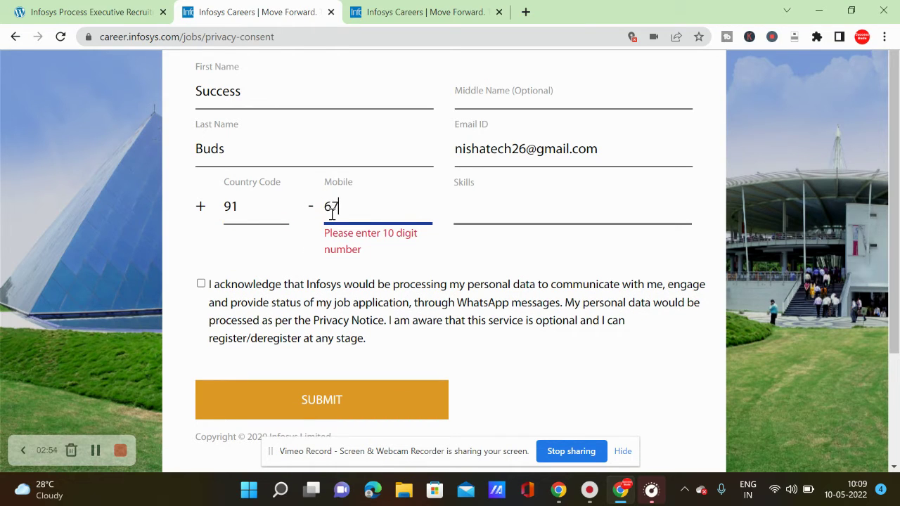
left_click(471, 208)
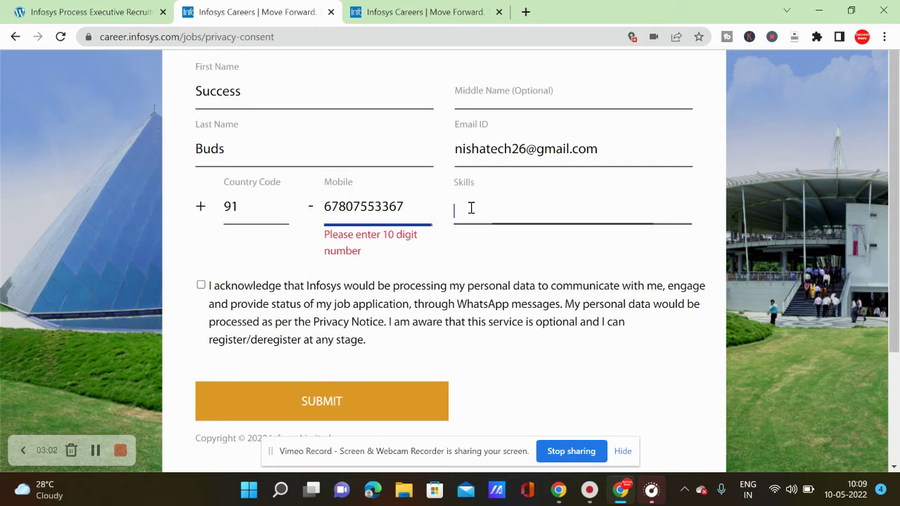
type("ms")
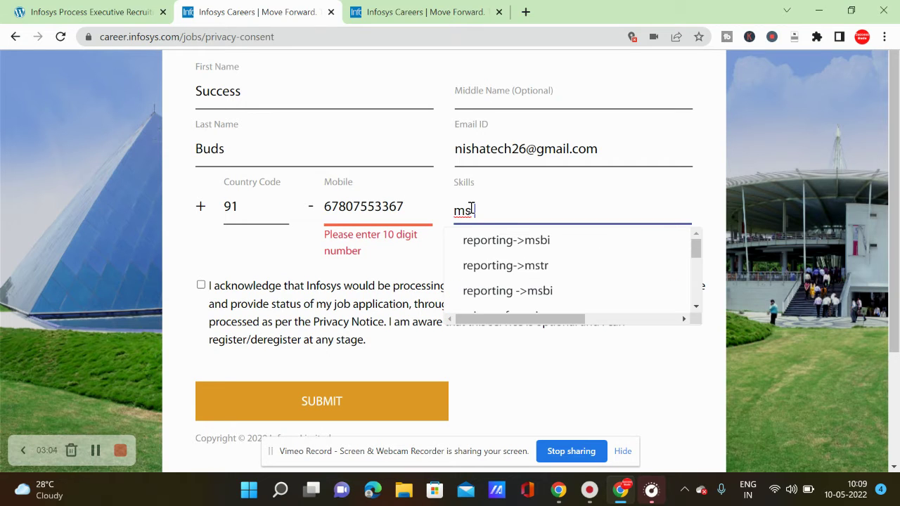
type(" office")
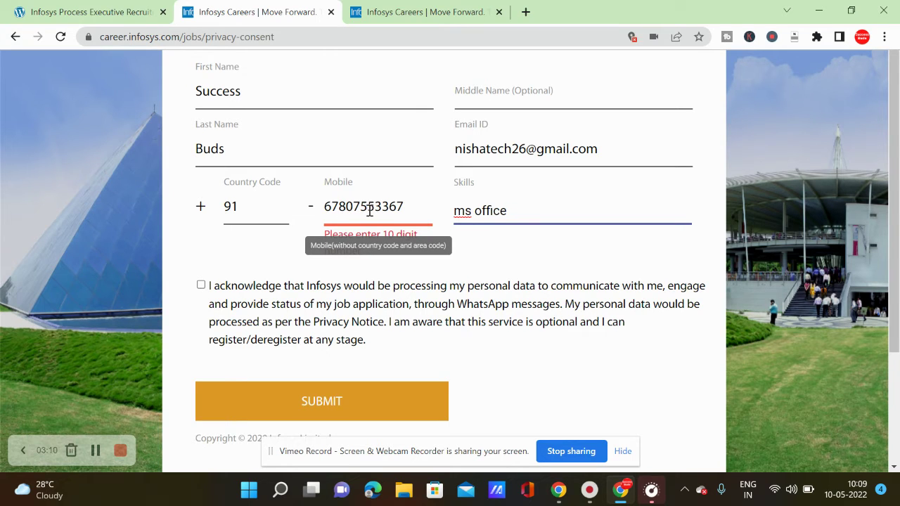
left_click(405, 206)
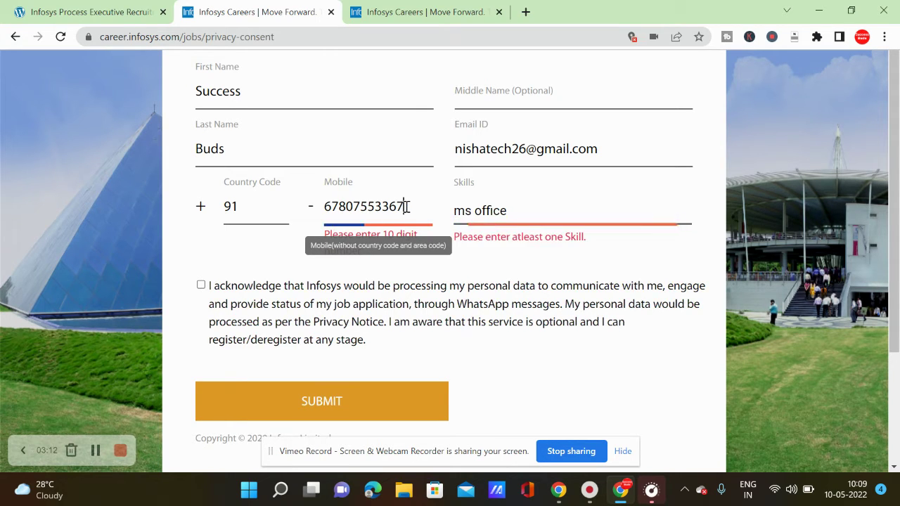
key("BackSpace")
Change the skill to 'good communication' and tick the WhatsApp personal data acknowledgement.
left_click(327, 383)
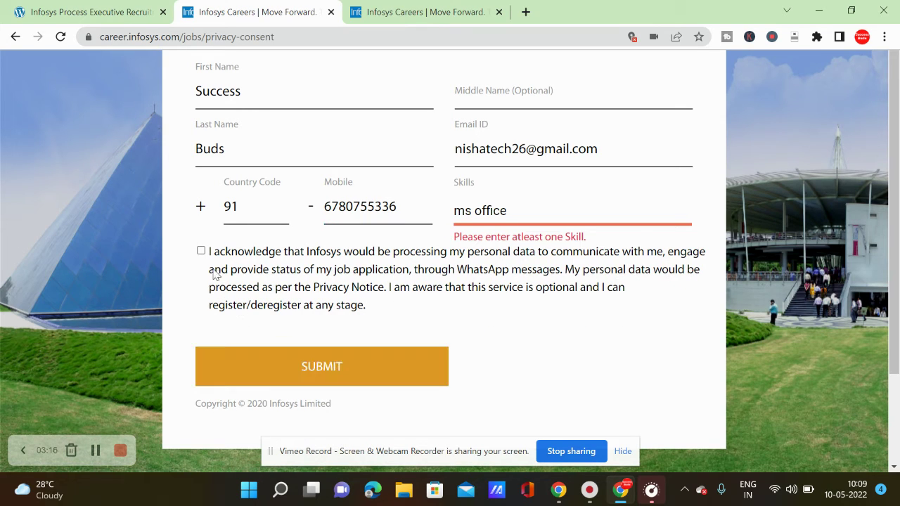
left_click(503, 211)
left_click(475, 211)
key("BackSpace")
left_click(566, 211)
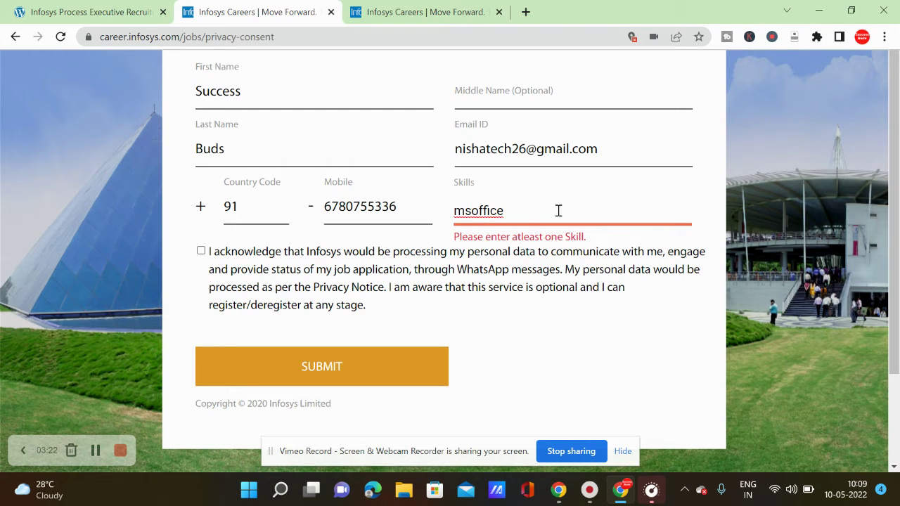
key("BackSpace")
key("BackSpace")
key("BackSpace")
key("BackSpace")
key("BackSpace")
key("BackSpace")
key("BackSpace")
key("BackSpace")
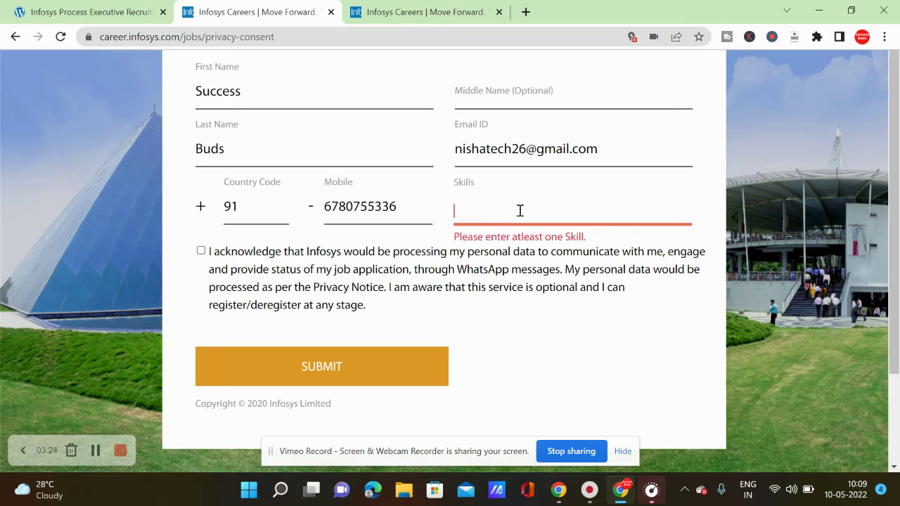
type("good communication")
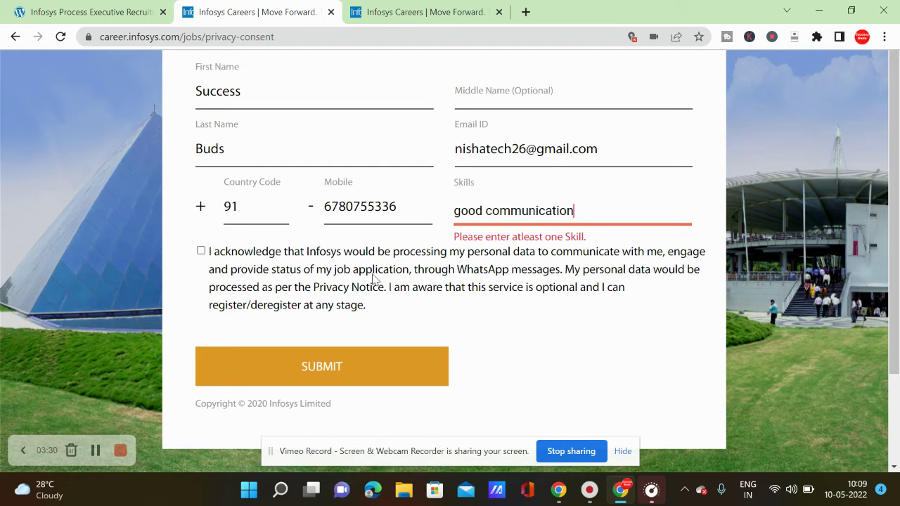
left_click(201, 253)
Replace the skill with 'content creation' from the suggestions and submit the form.
left_click(581, 209)
key("BackSpace")
key("BackSpace")
key("BackSpace")
key("BackSpace")
key("BackSpace")
key("BackSpace")
key("BackSpace")
key("BackSpace")
key("BackSpace")
key("BackSpace")
key("BackSpace")
key("BackSpace")
key("BackSpace")
key("BackSpace")
key("BackSpace")
key("BackSpace")
key("BackSpace")
key("BackSpace")
type("c")
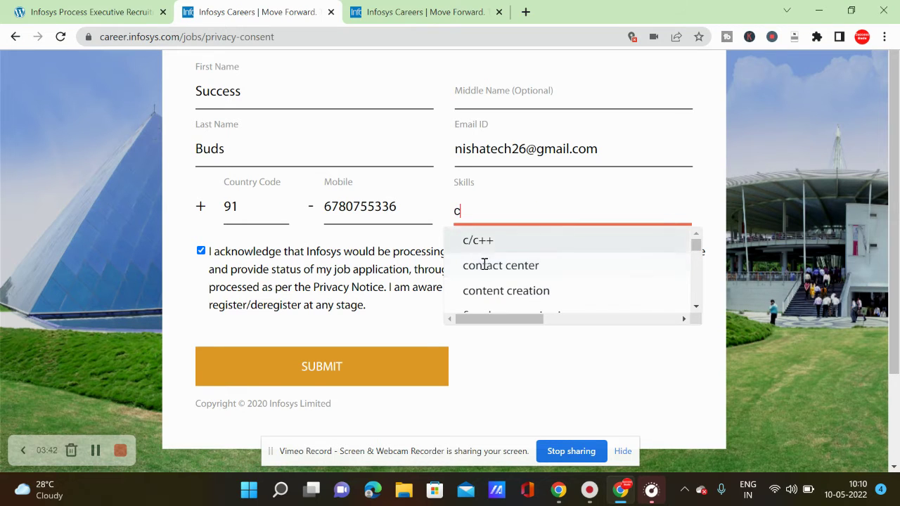
scroll(488, 278, "down", 1)
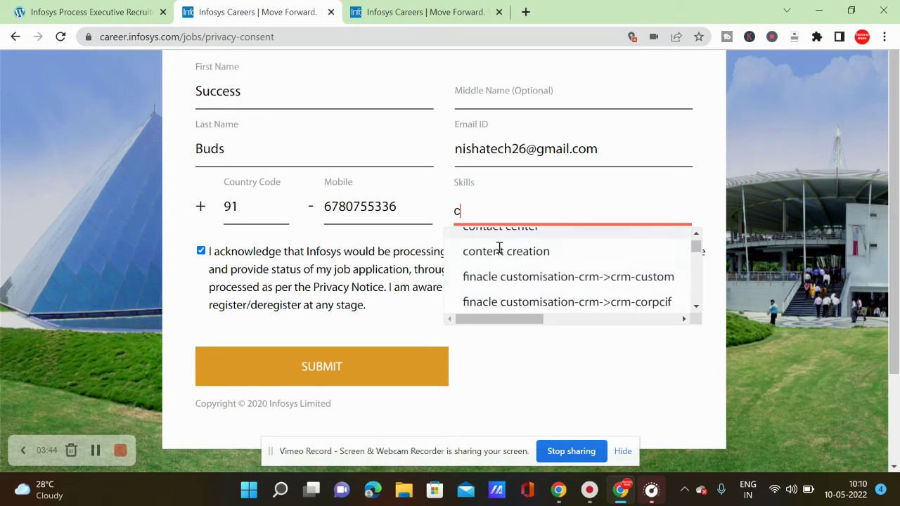
scroll(499, 253, "down", 3)
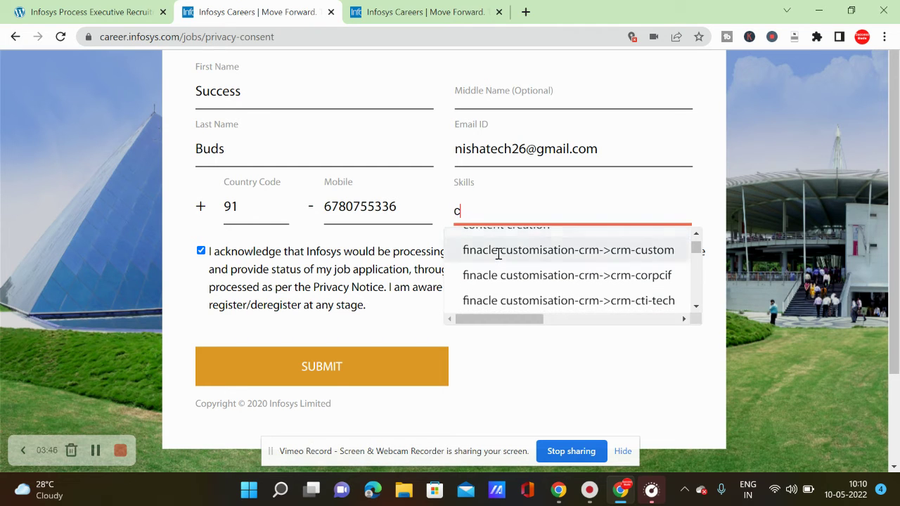
scroll(498, 254, "down", 2)
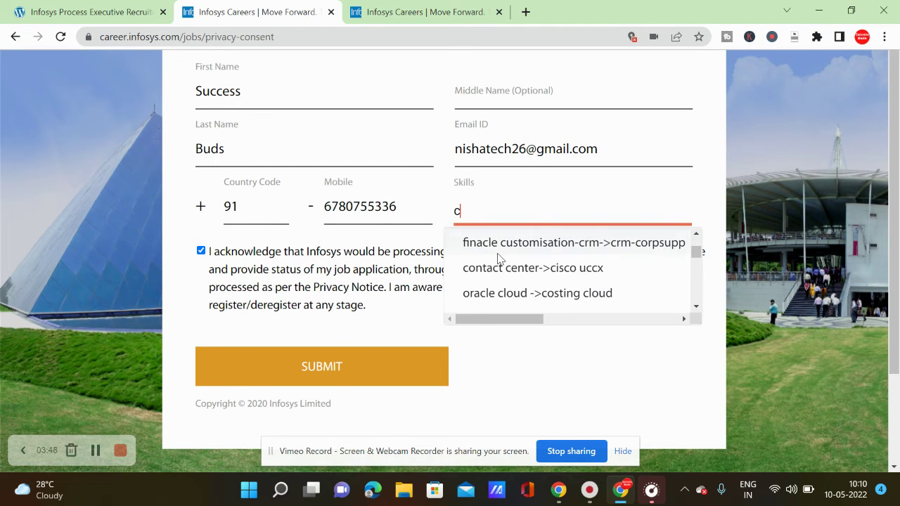
scroll(498, 256, "down", 2)
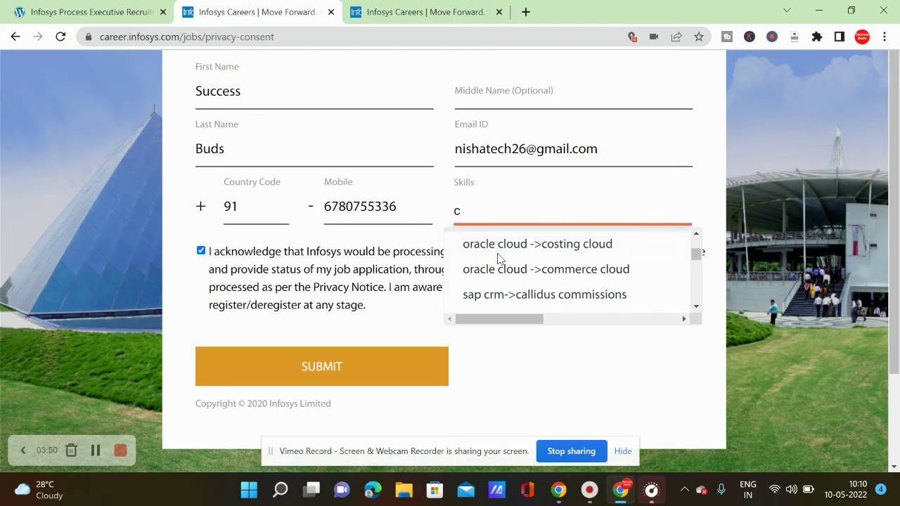
scroll(498, 257, "down", 3)
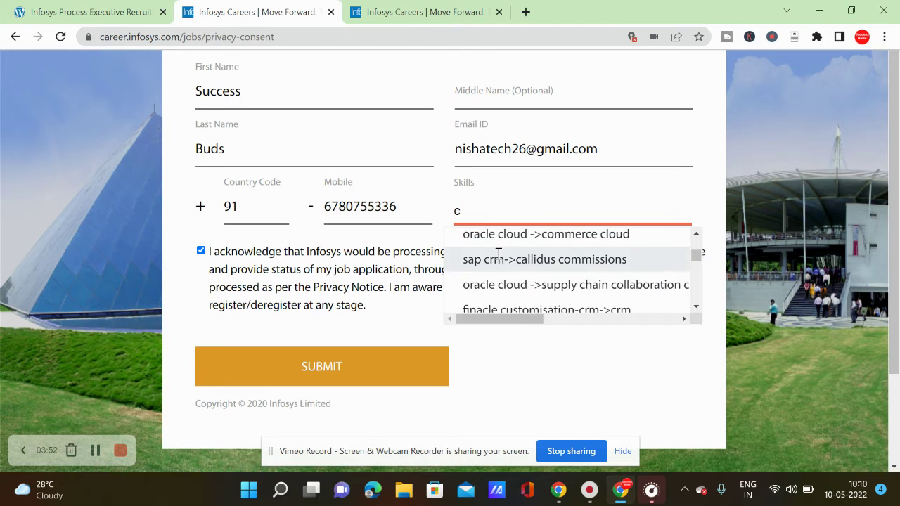
scroll(498, 257, "down", 8)
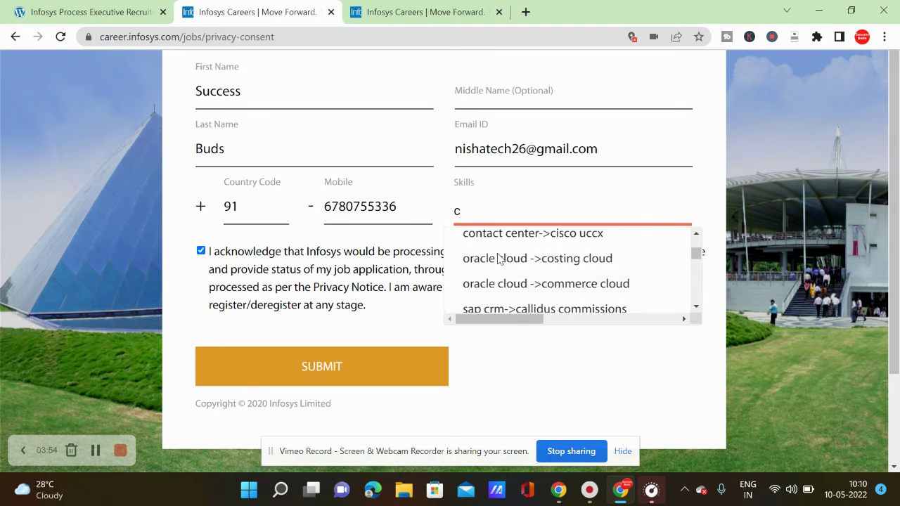
scroll(498, 255, "up", 15)
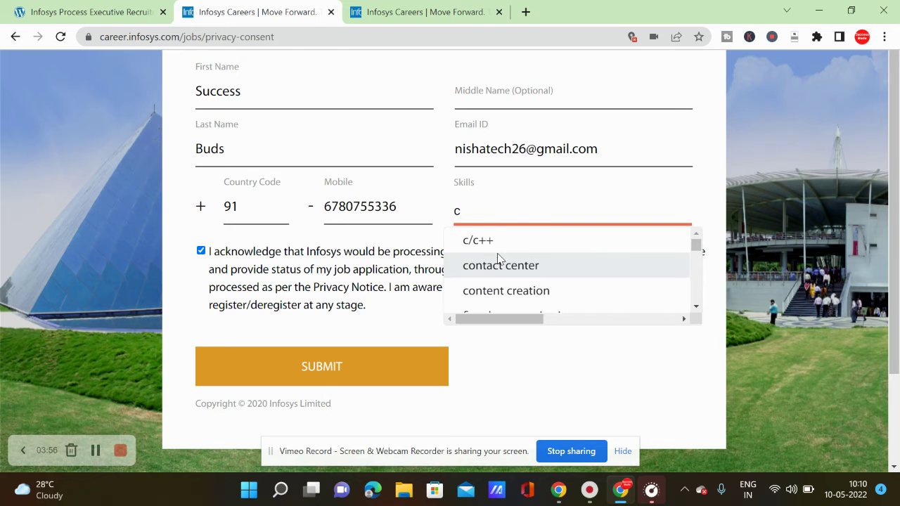
left_click(492, 293)
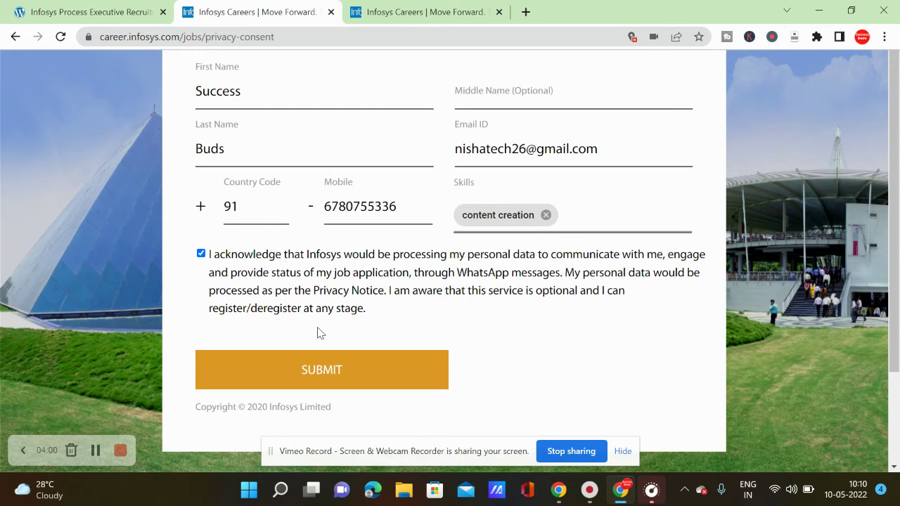
left_click(300, 385)
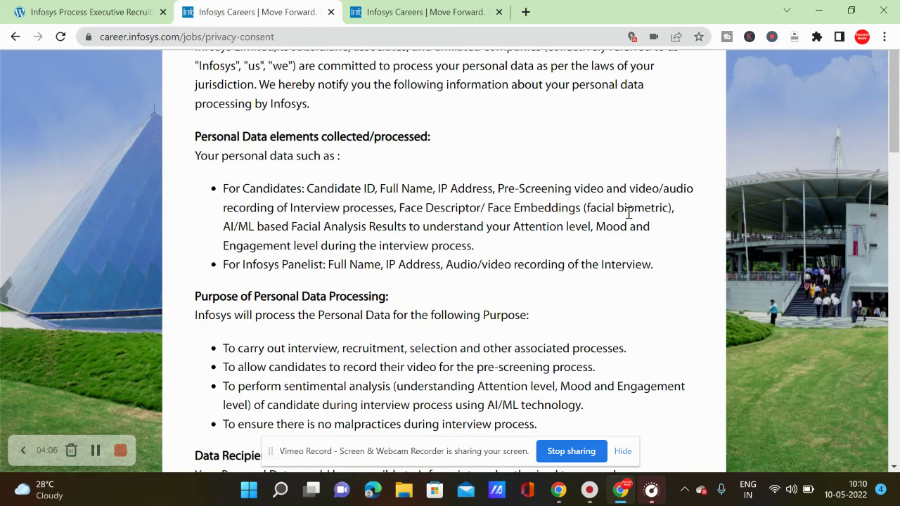
Read through the personal-data privacy notice and choose ACCEPT AND PROCEED.
scroll(481, 269, "down", 1)
scroll(482, 269, "down", 5)
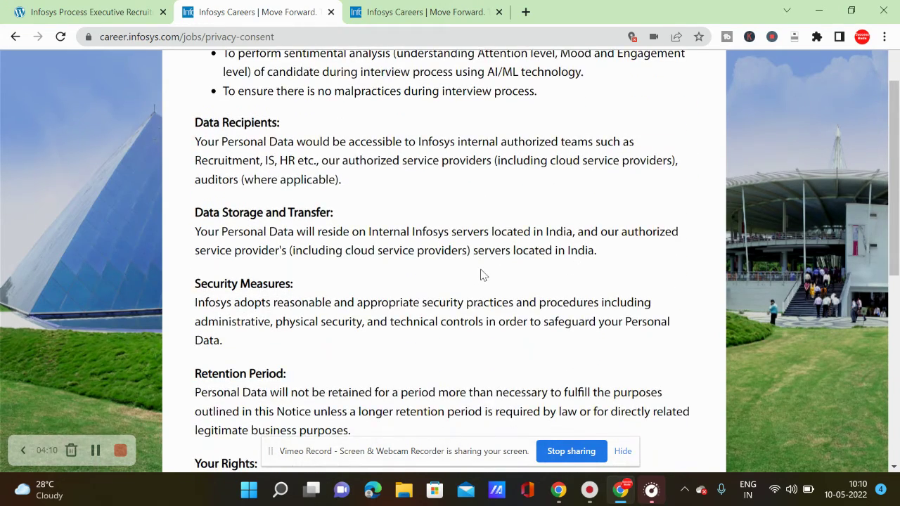
scroll(482, 274, "down", 6)
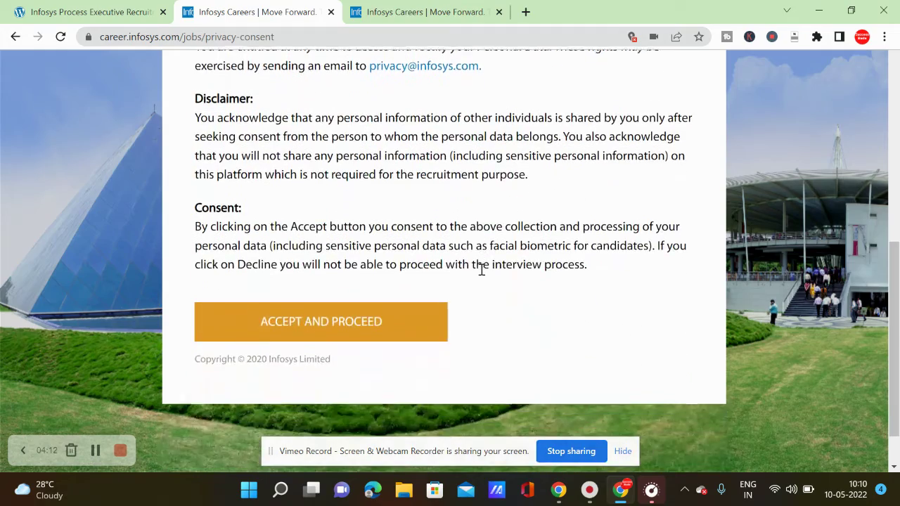
scroll(482, 269, "up", 12)
scroll(480, 271, "down", 10)
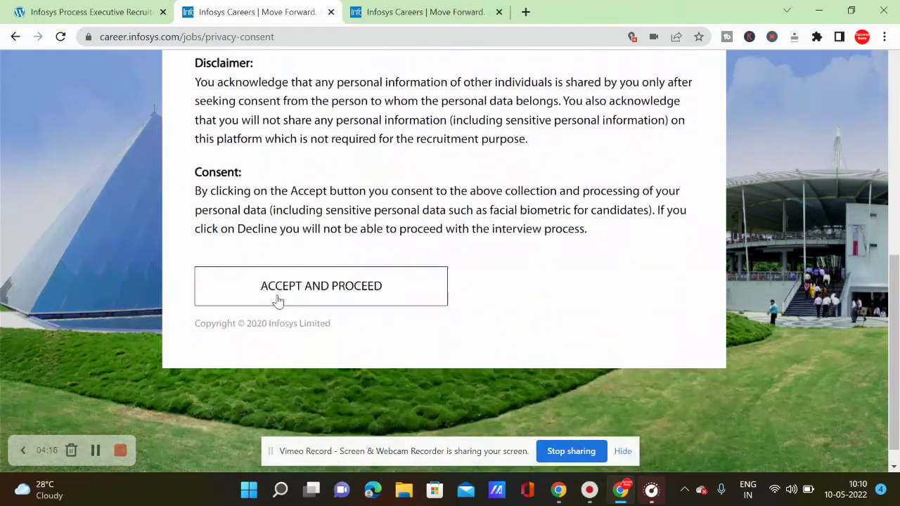
left_click(277, 299)
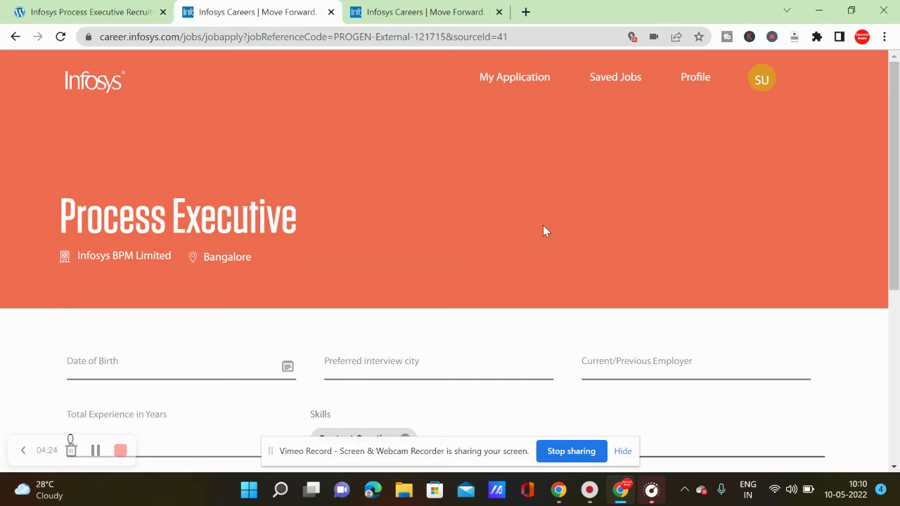
scroll(543, 231, "down", 1)
scroll(543, 230, "down", 1)
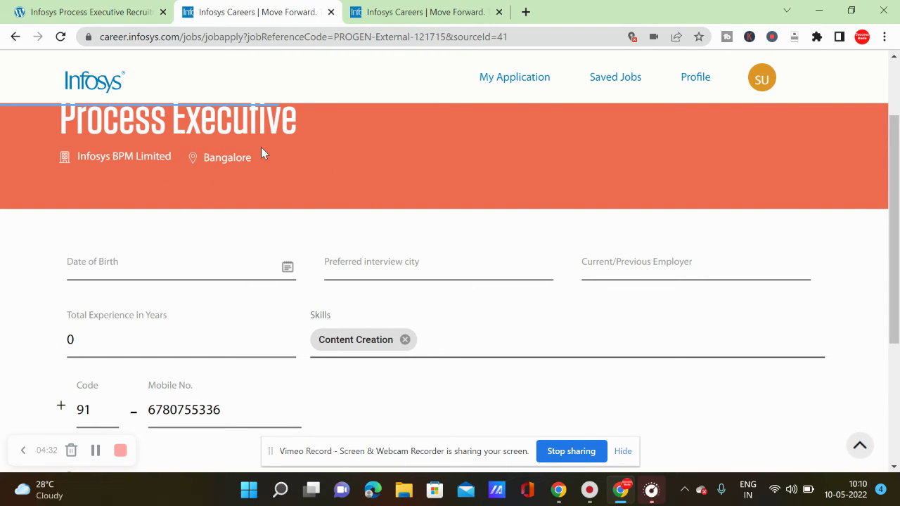
scroll(261, 149, "down", 1)
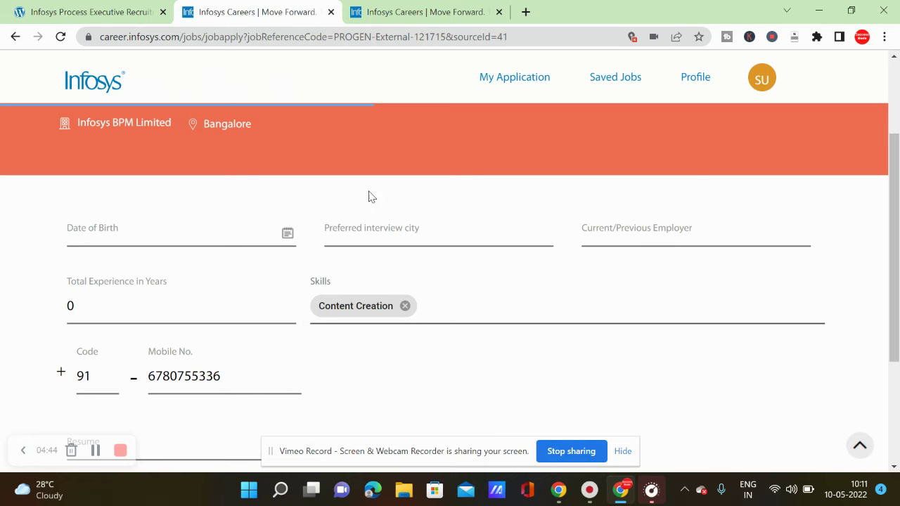
scroll(637, 234, "down", 1)
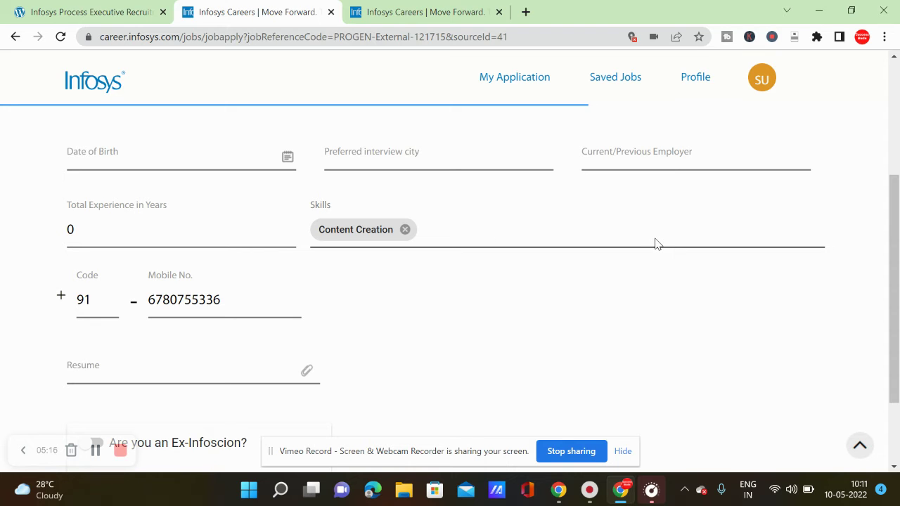
scroll(267, 295, "down", 1)
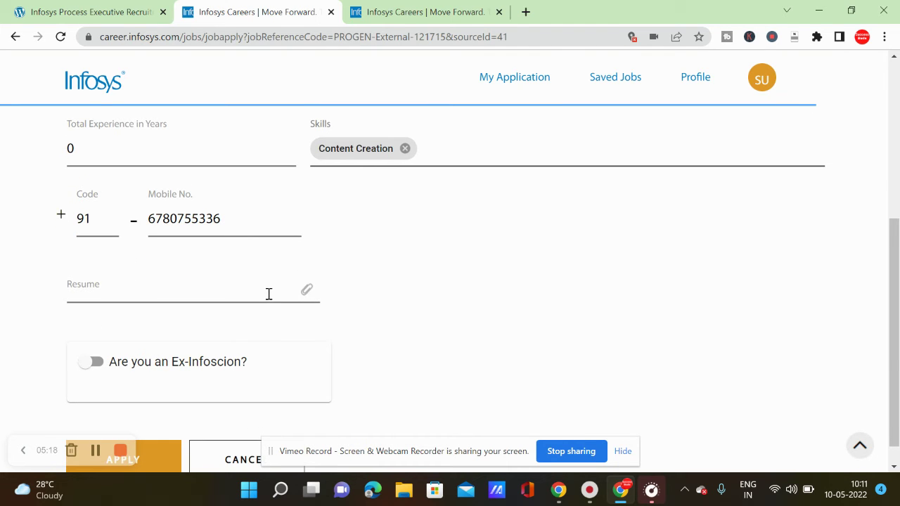
scroll(261, 261, "down", 1)
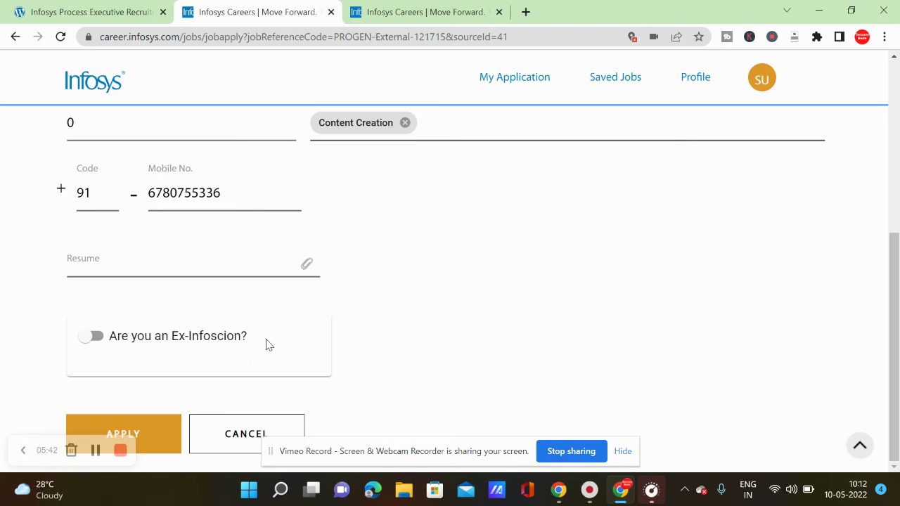
scroll(266, 345, "up", 5)
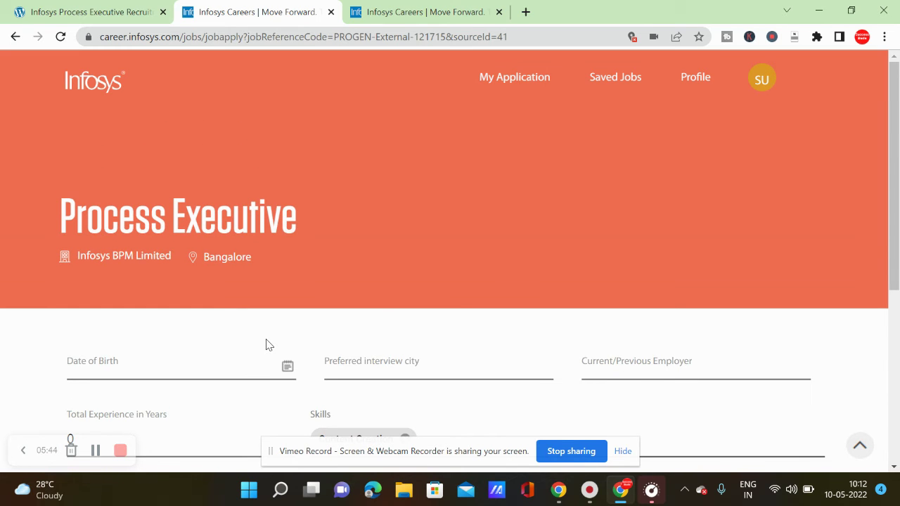
Check My Application and Saved Jobs, then go to Profile via the account menu.
scroll(267, 339, "down", 2)
scroll(407, 188, "up", 2)
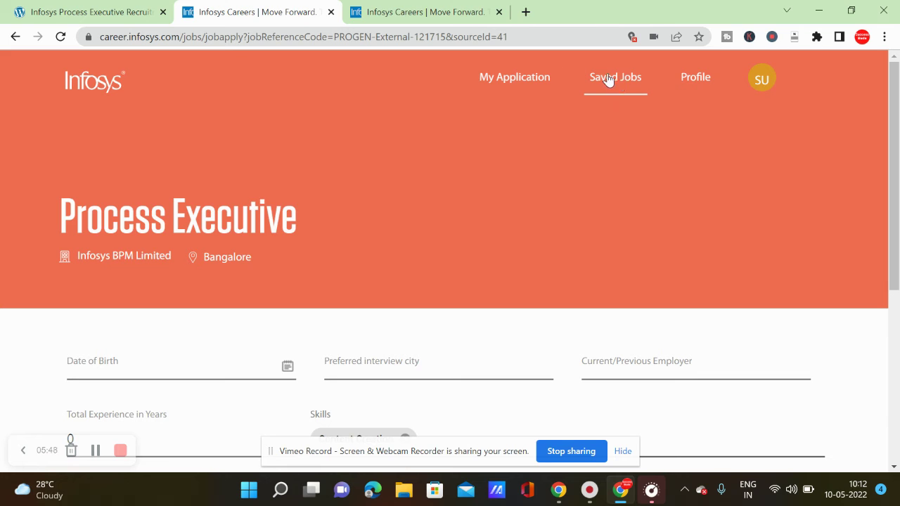
left_click(503, 78)
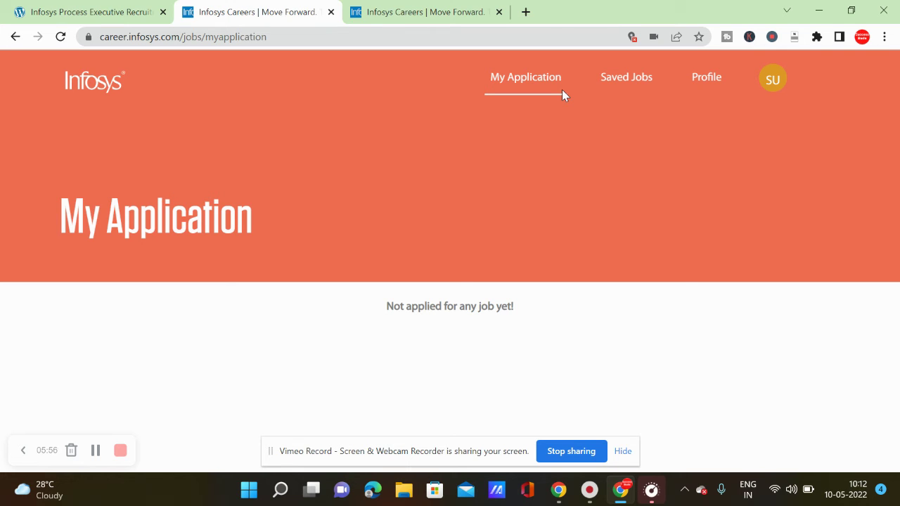
left_click(618, 85)
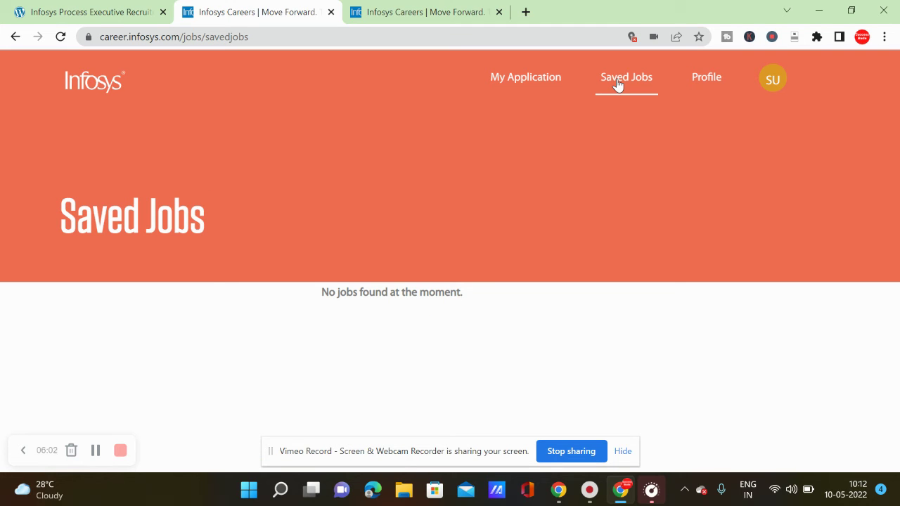
left_click(765, 77)
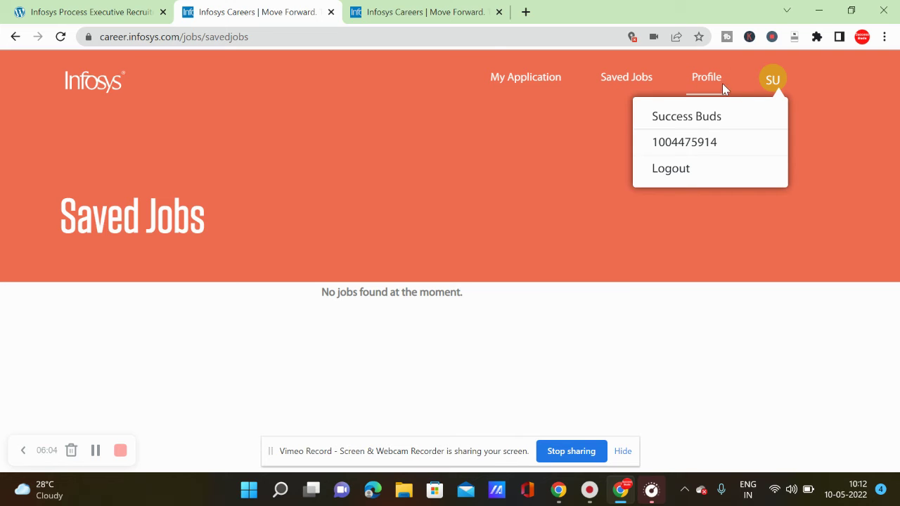
left_click(704, 80)
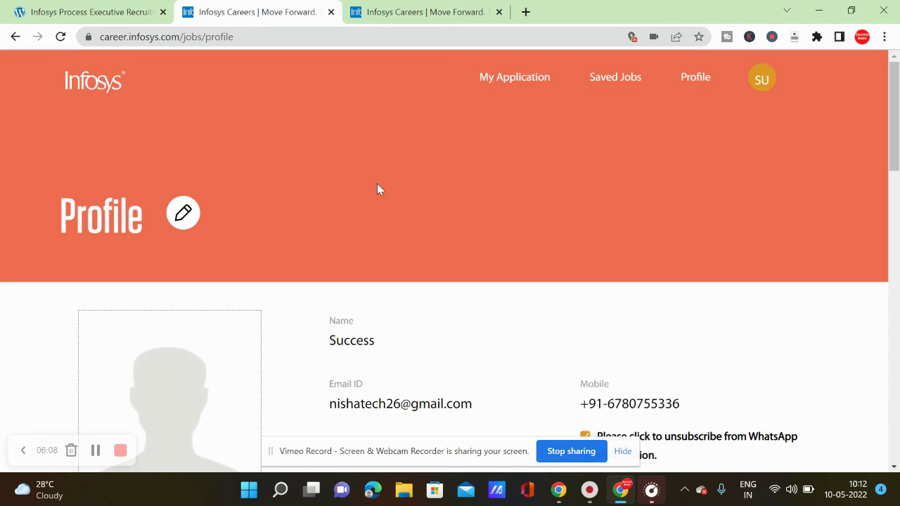
Scroll through the Profile sections from personal details down to Other Information and back.
scroll(367, 197, "down", 4)
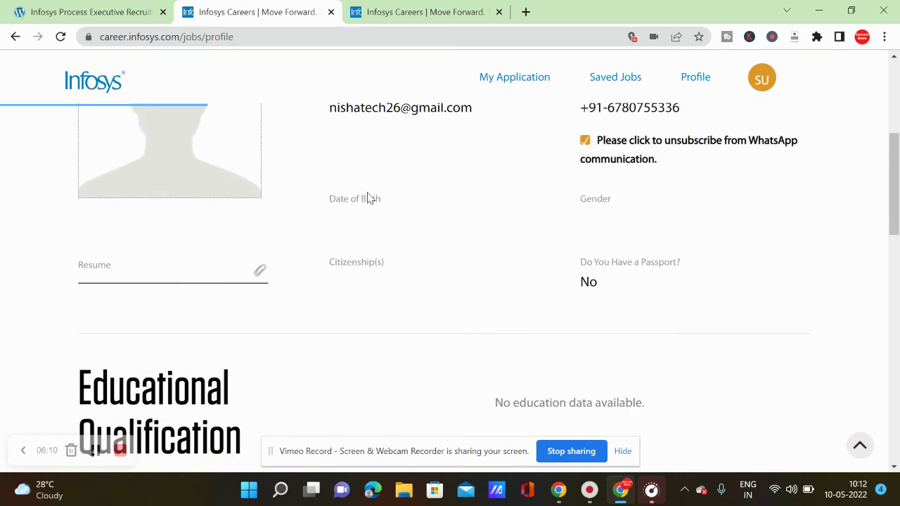
scroll(367, 198, "down", 4)
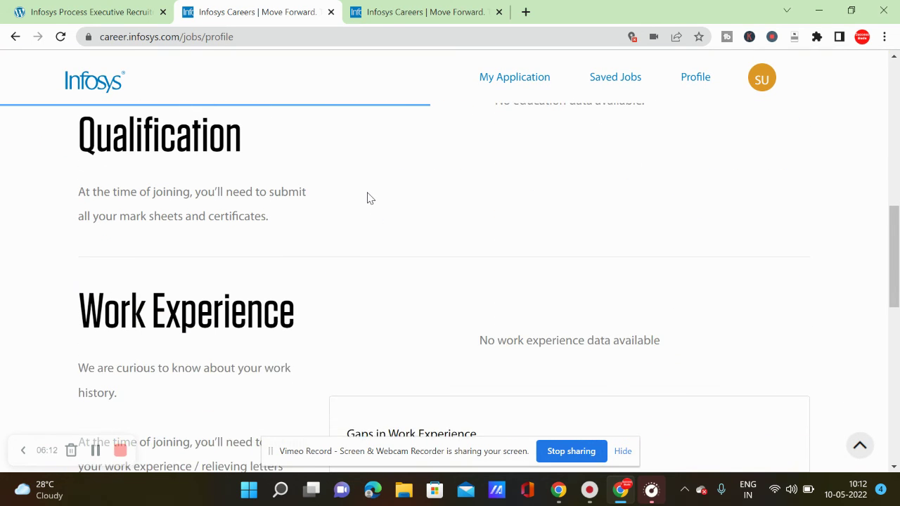
scroll(367, 199, "down", 6)
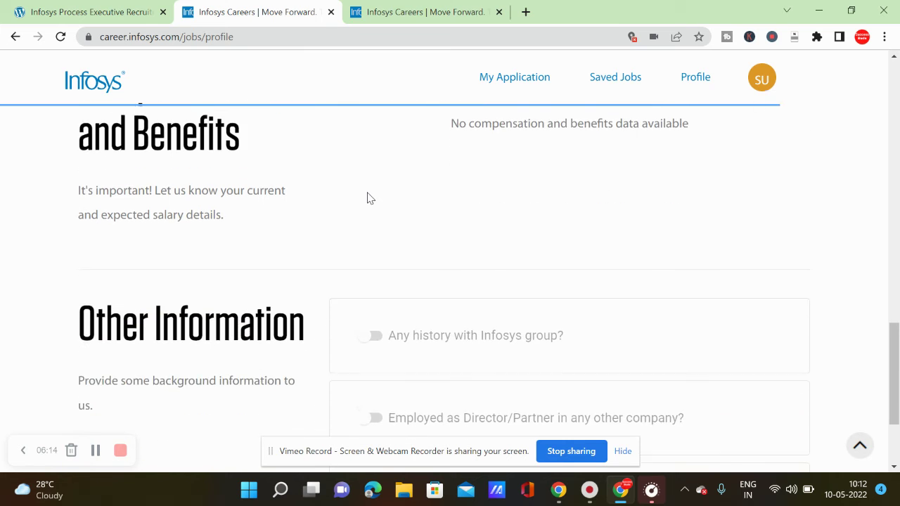
scroll(367, 199, "down", 2)
key("Home")
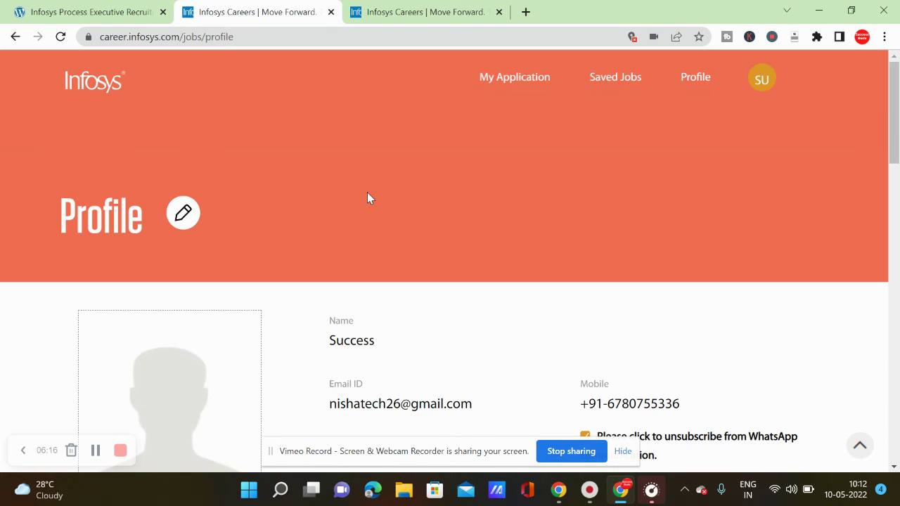
scroll(367, 198, "down", 2)
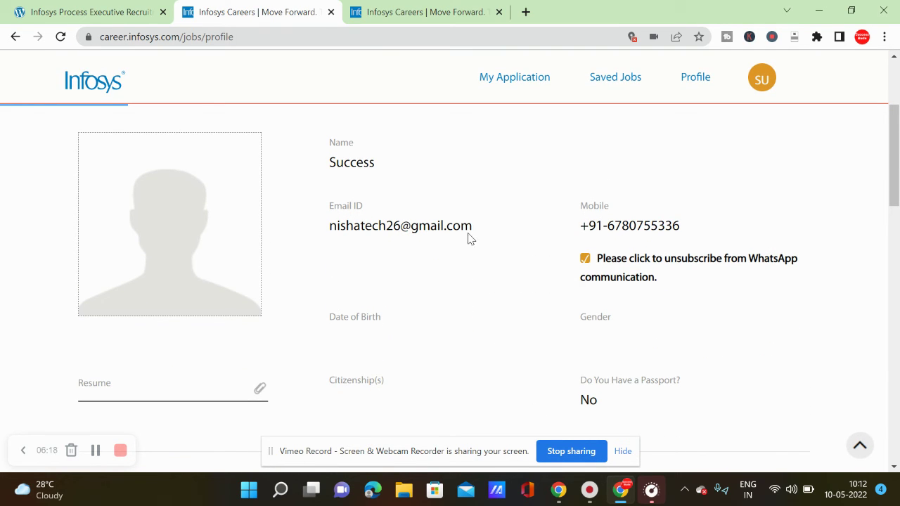
scroll(662, 238, "down", 1)
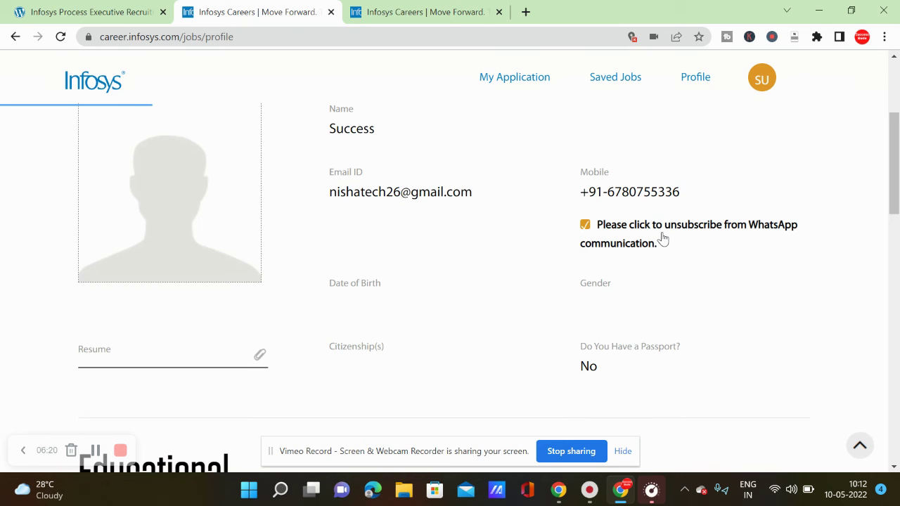
scroll(662, 238, "down", 1)
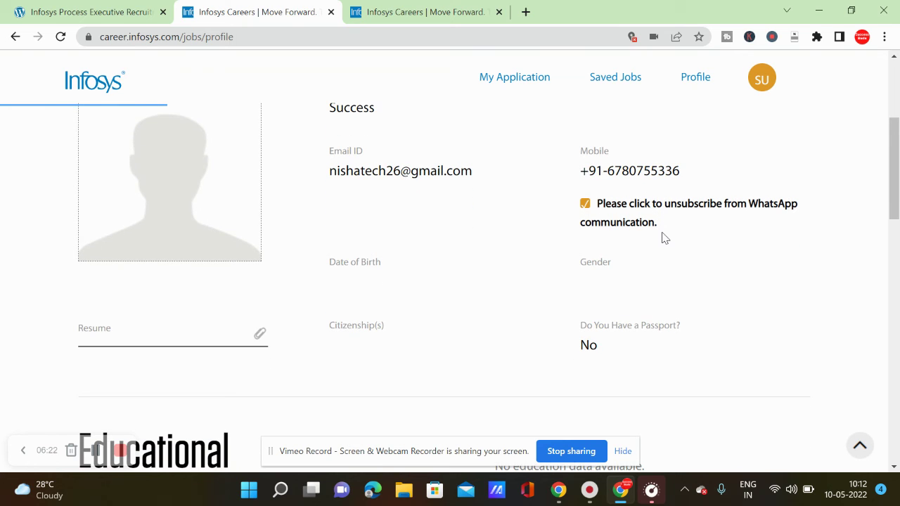
scroll(662, 238, "down", 1)
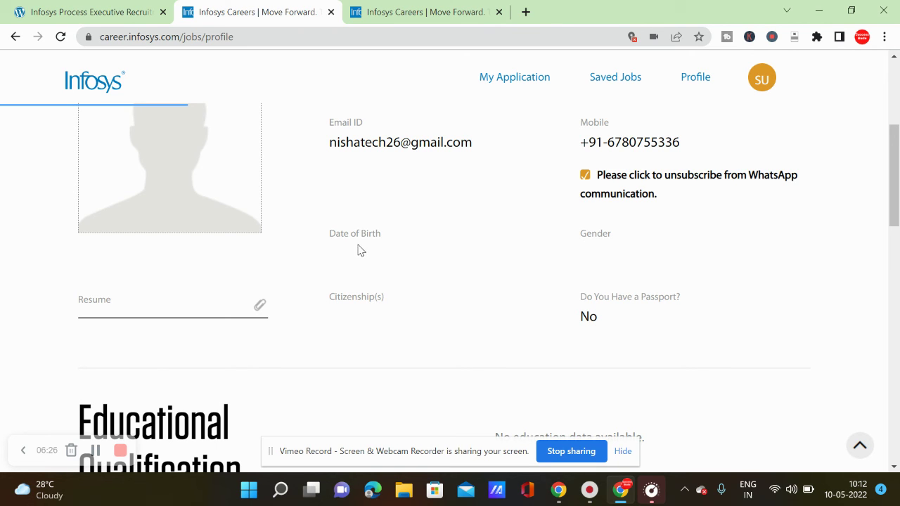
scroll(569, 234, "down", 1)
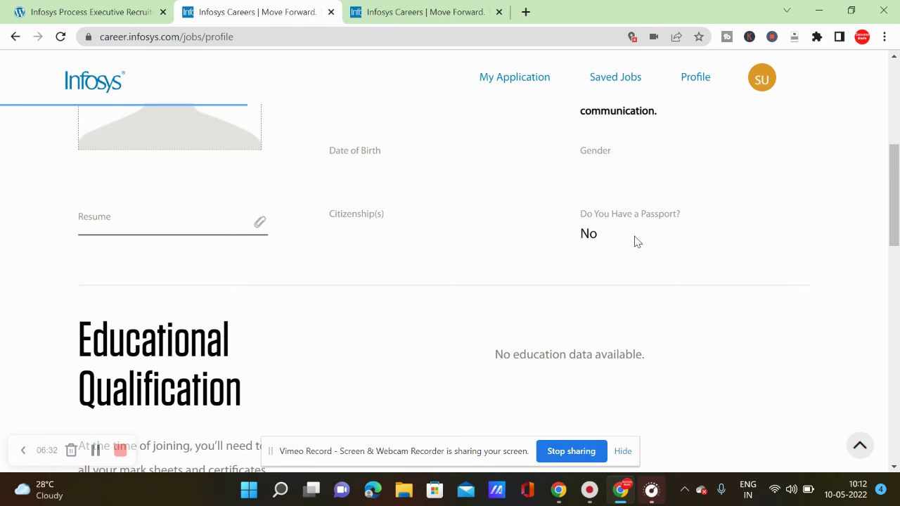
scroll(636, 241, "down", 2)
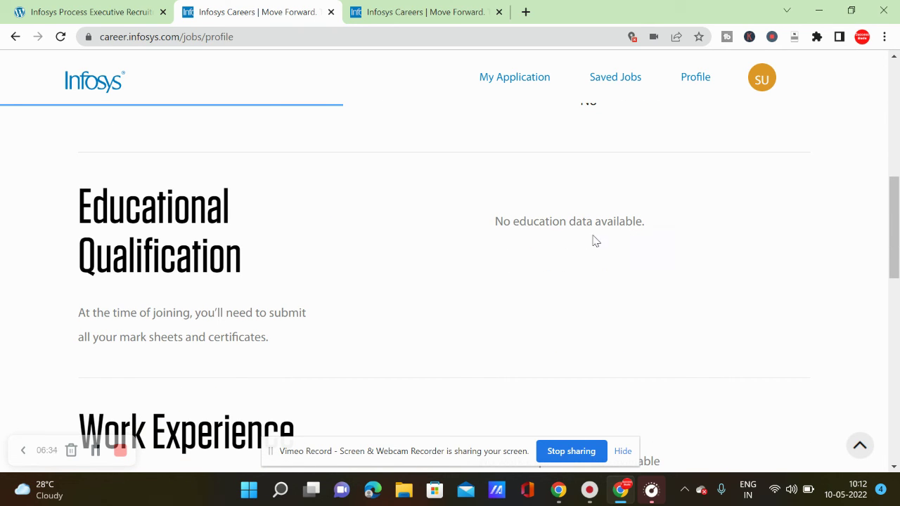
scroll(293, 357, "down", 1)
scroll(293, 357, "down", 3)
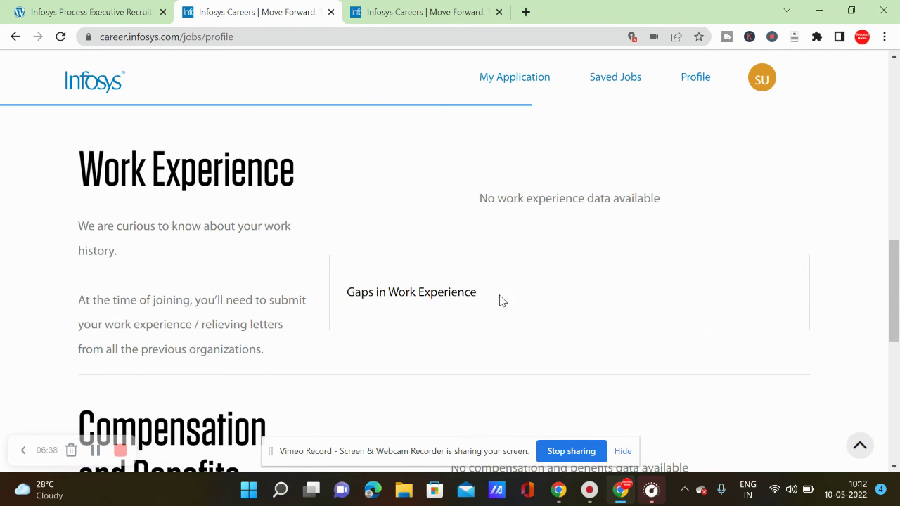
scroll(432, 289, "down", 1)
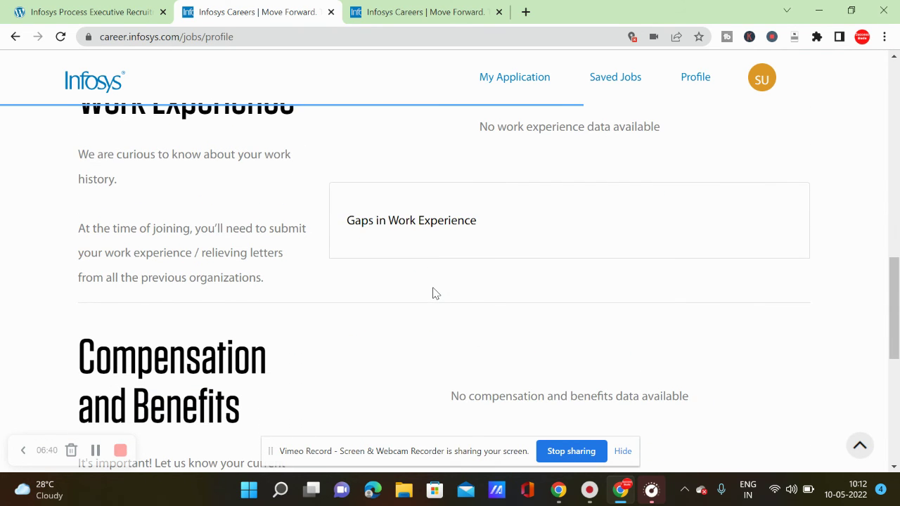
scroll(433, 294, "down", 3)
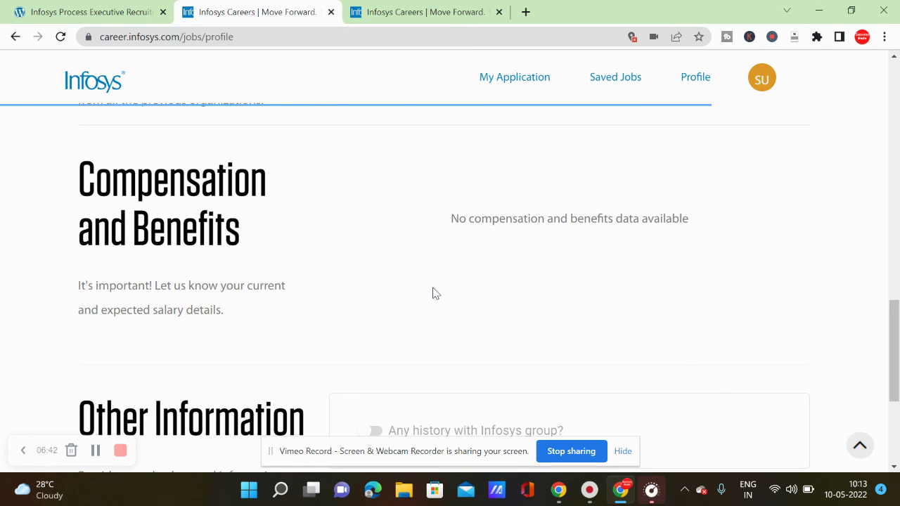
scroll(433, 294, "down", 4)
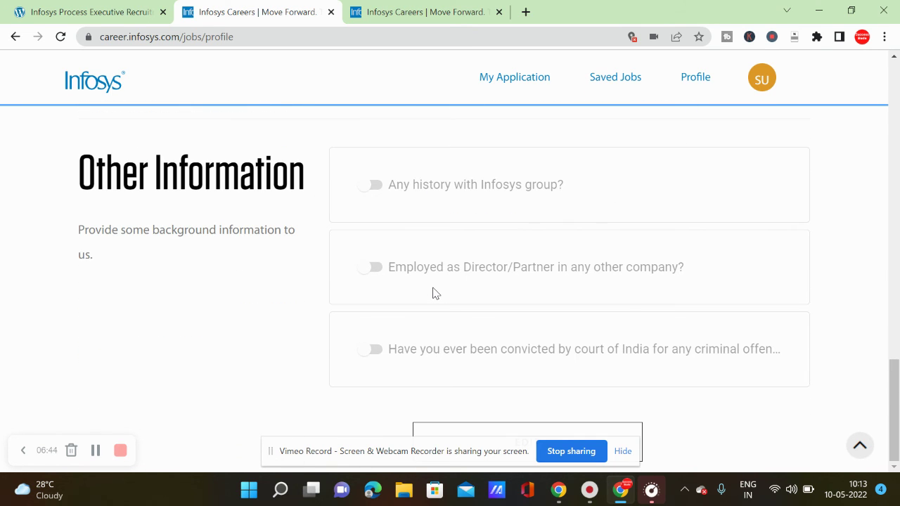
scroll(433, 294, "up", 20)
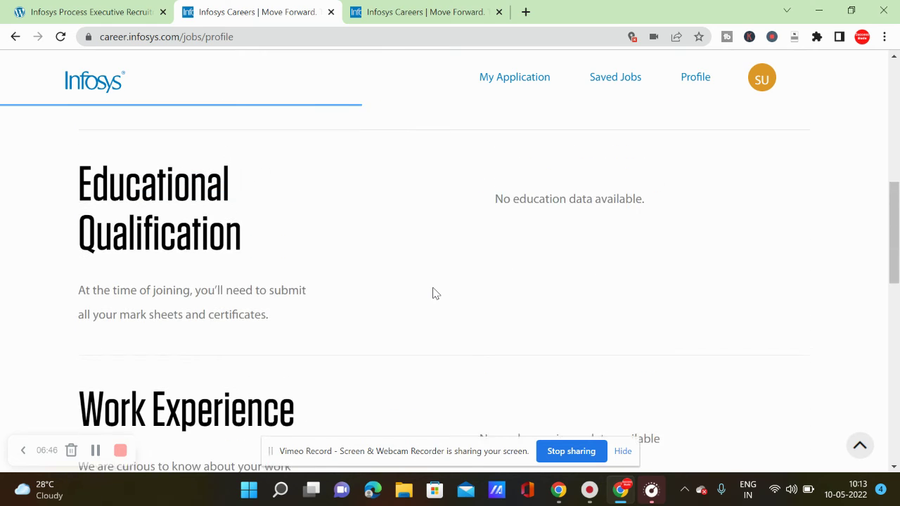
scroll(433, 294, "up", 2)
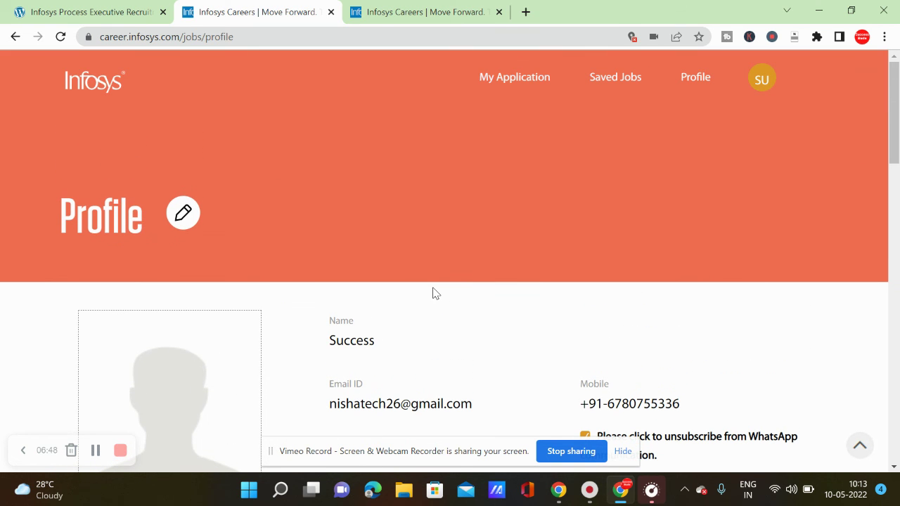